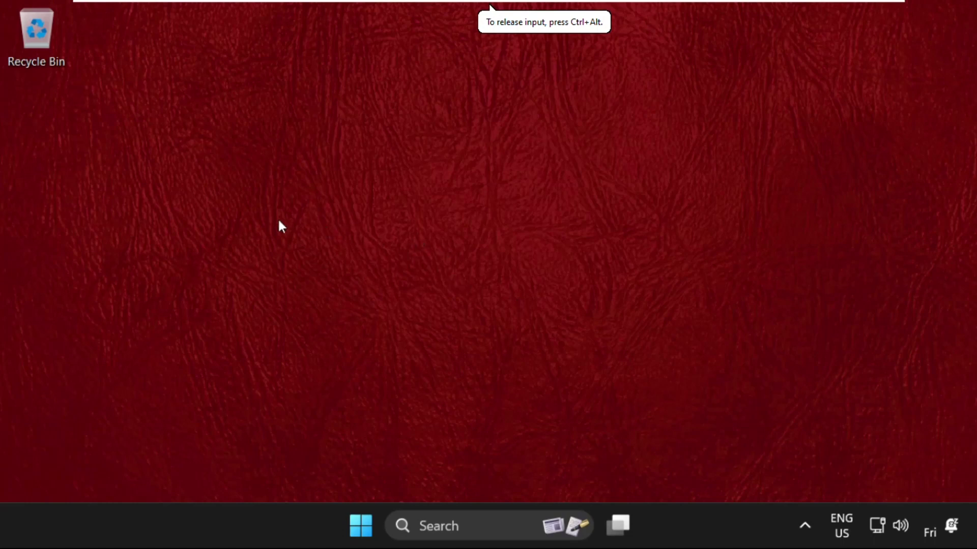
Refresh the desktop from its right-click menu.
right_click(385, 142)
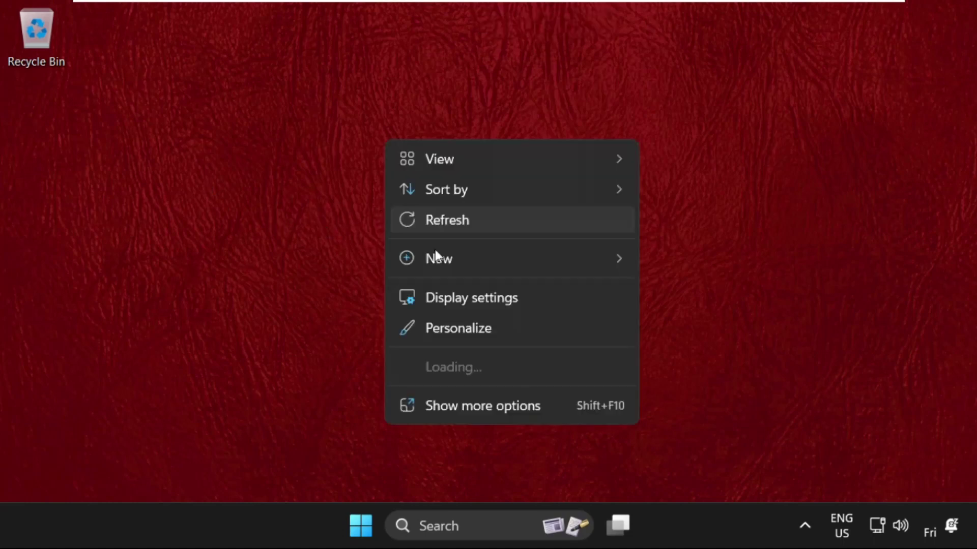
click(476, 223)
right_click(247, 140)
click(311, 225)
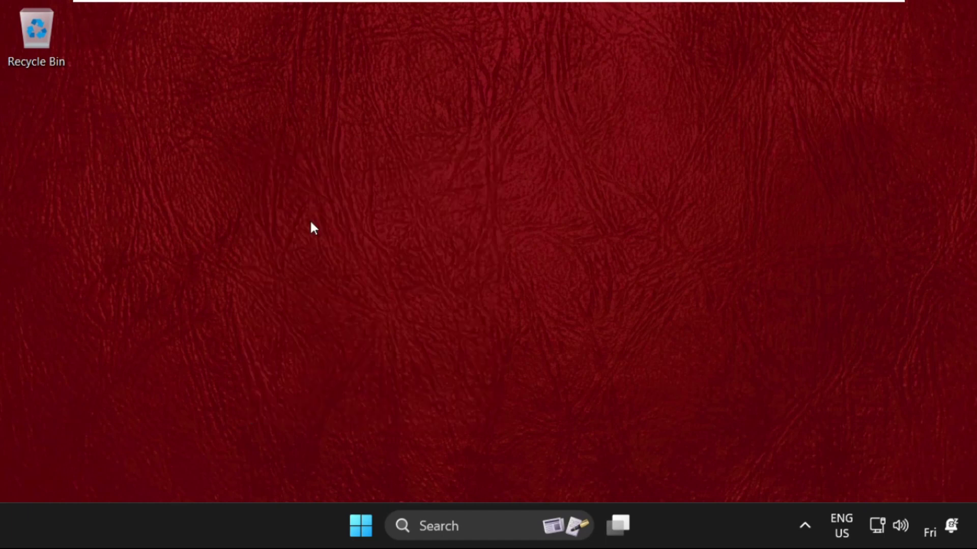
Open Settings from the Win+X menu and go to Privacy & security, scrolling to Microphone.
right_click(353, 524)
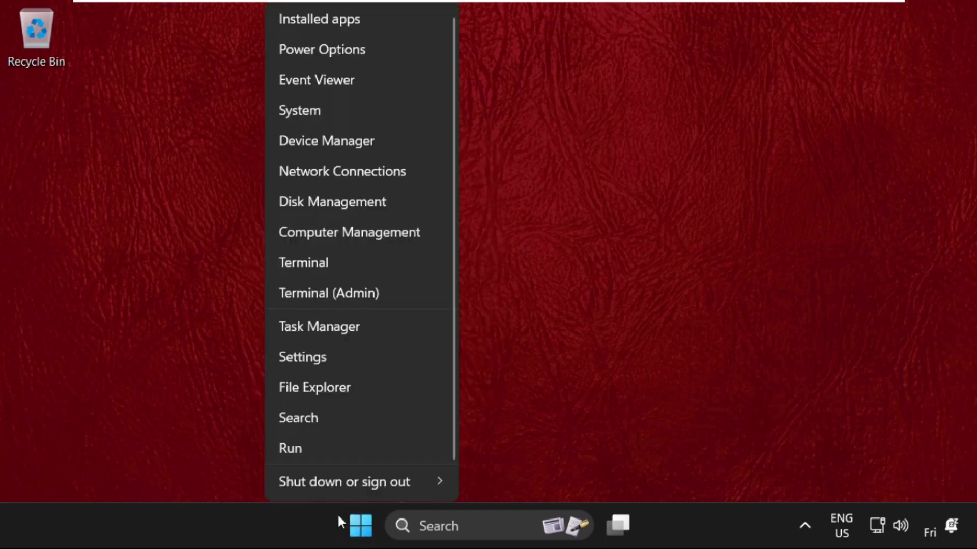
click(321, 356)
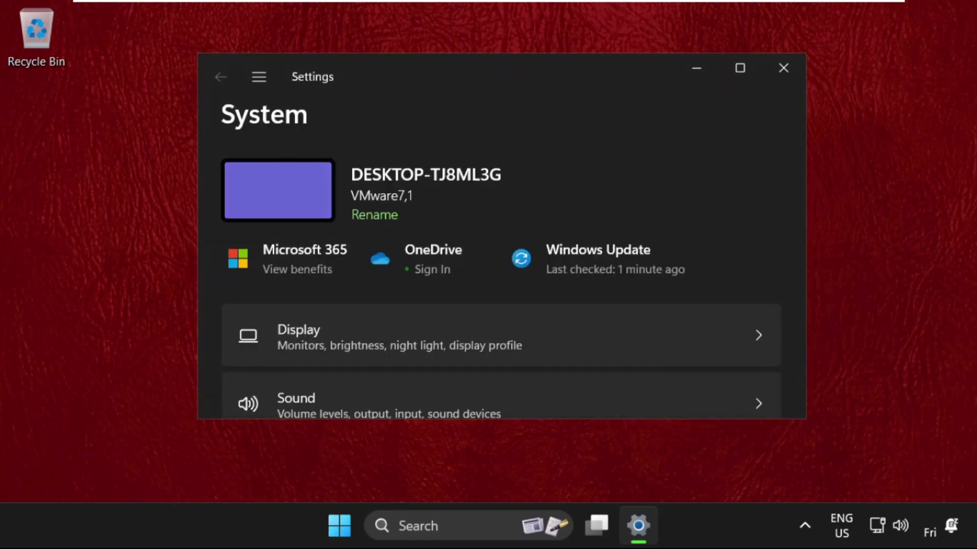
double_click(541, 72)
scroll(216, 344, down, 3)
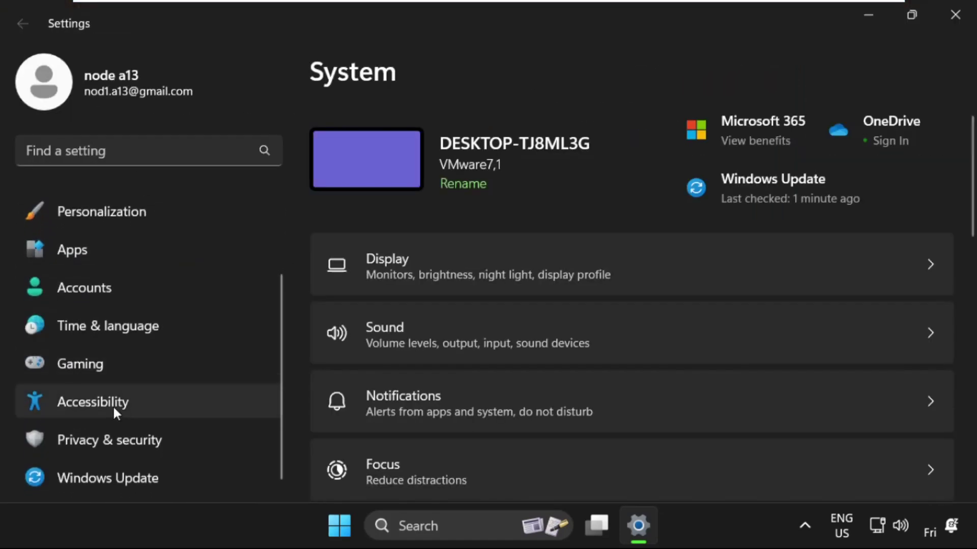
click(110, 445)
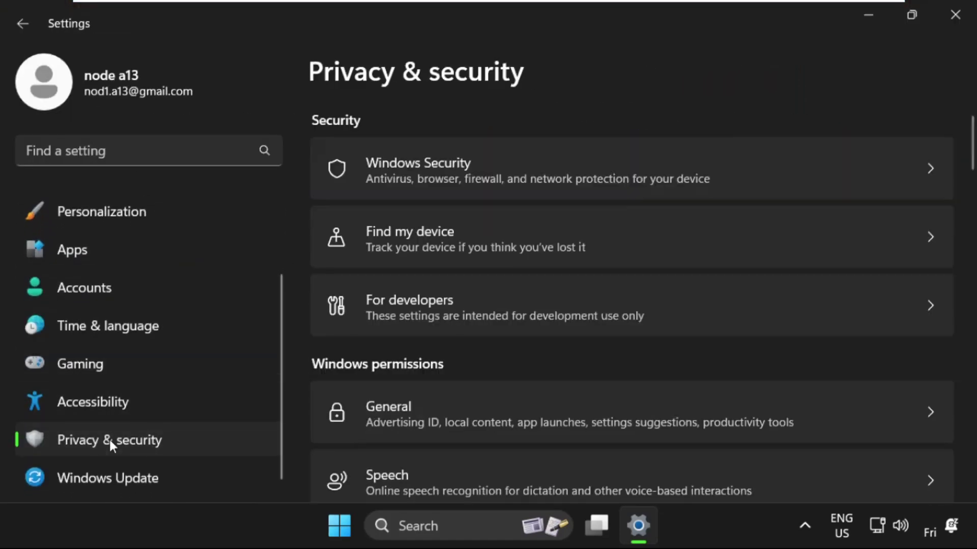
double_click(551, 22)
scroll(512, 156, down, 2)
scroll(502, 204, down, 6)
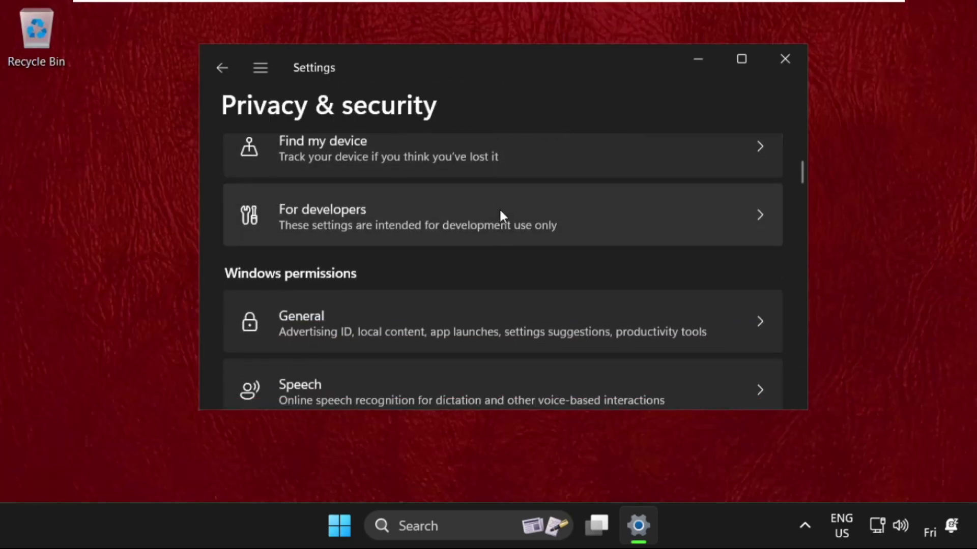
scroll(479, 251, down, 5)
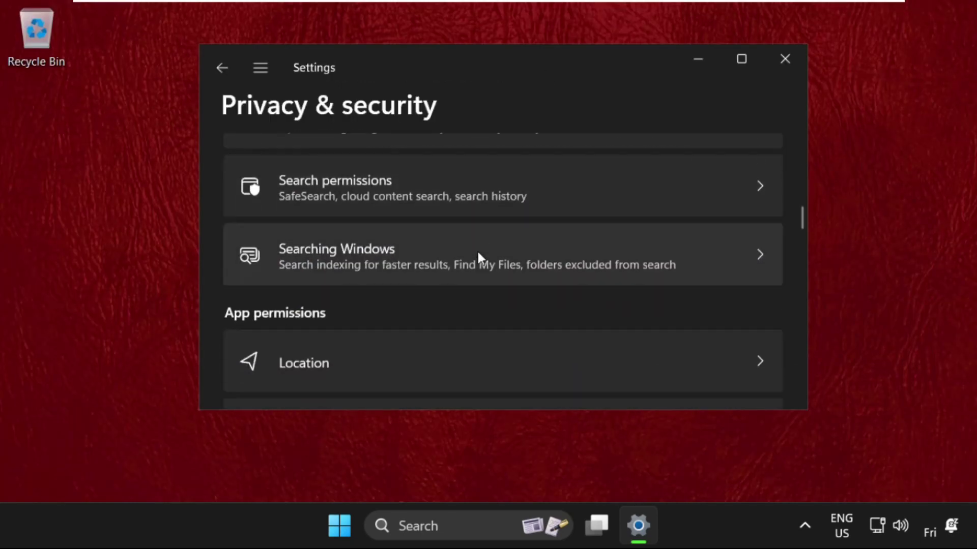
Open the Microphone privacy page and review its access settings.
click(710, 316)
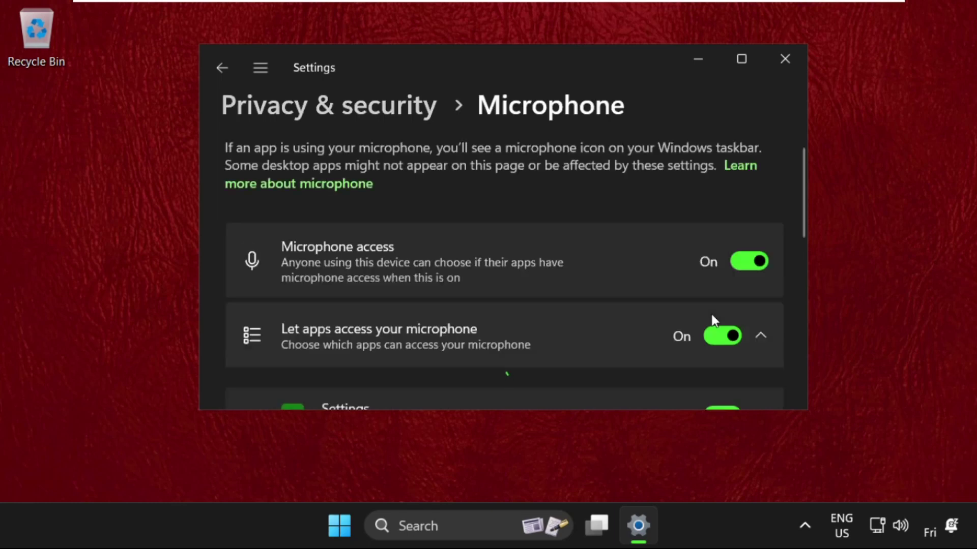
scroll(503, 281, down, 1)
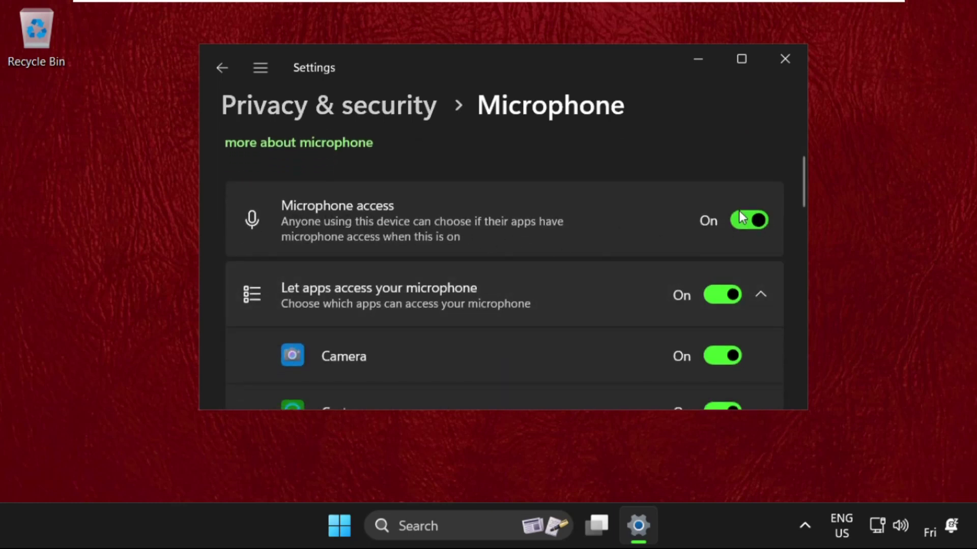
scroll(740, 222, down, 9)
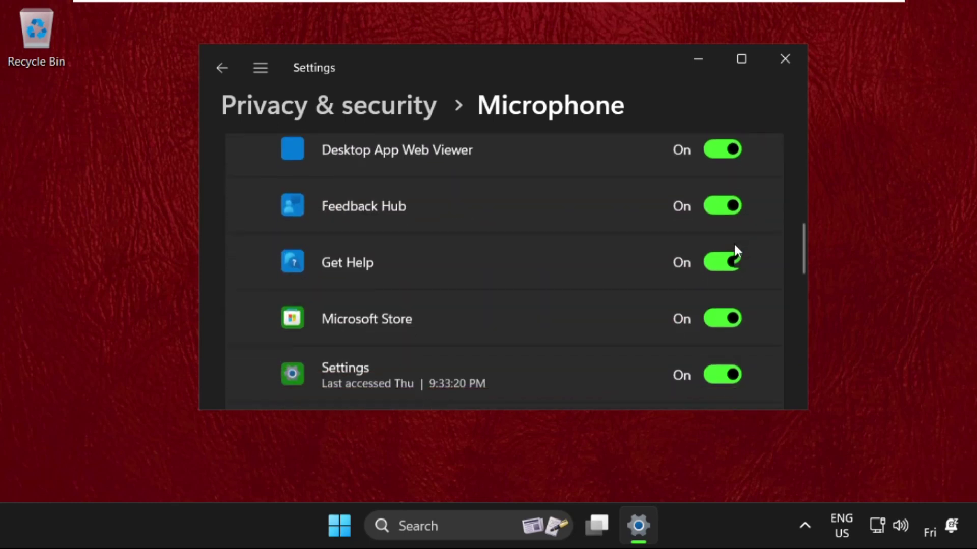
scroll(731, 273, down, 6)
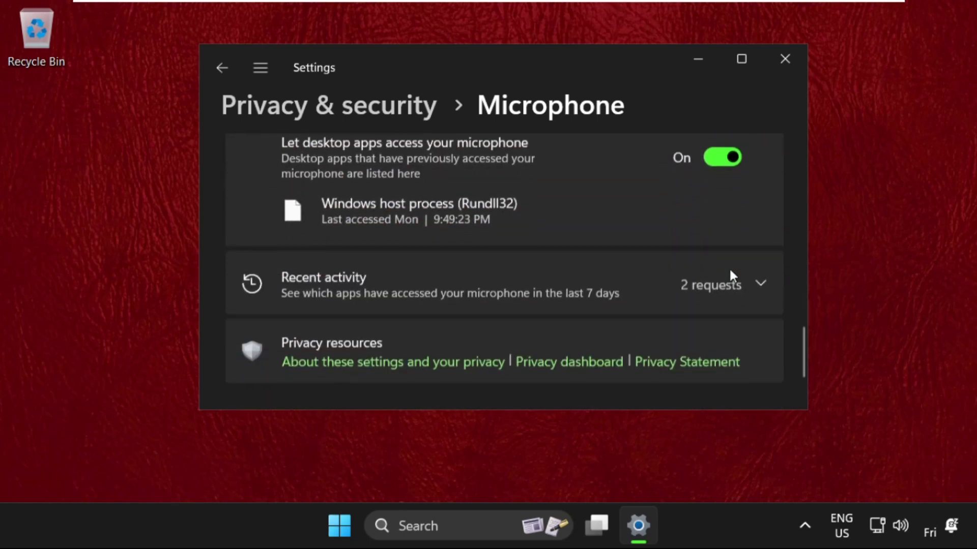
scroll(491, 250, up, 15)
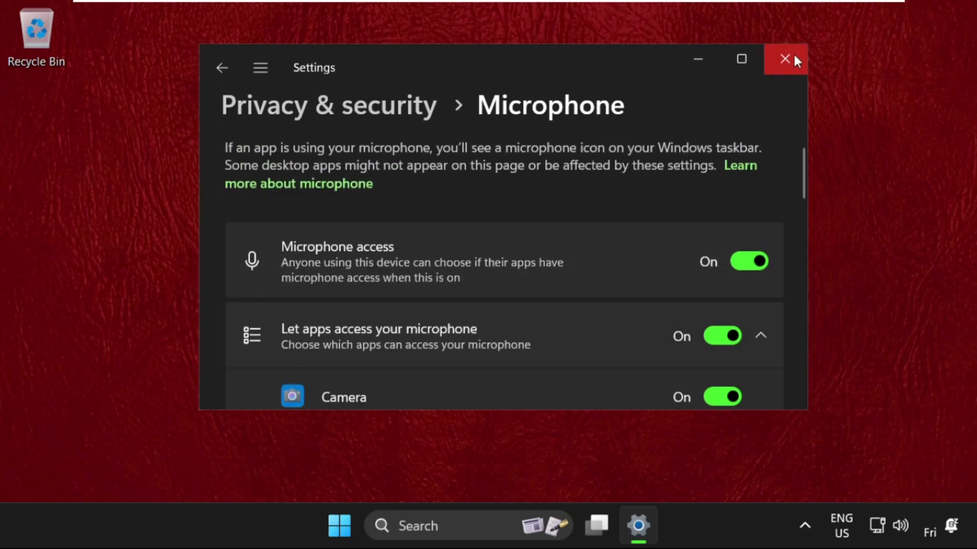
Close Settings and search Windows for 'control panel'.
click(795, 60)
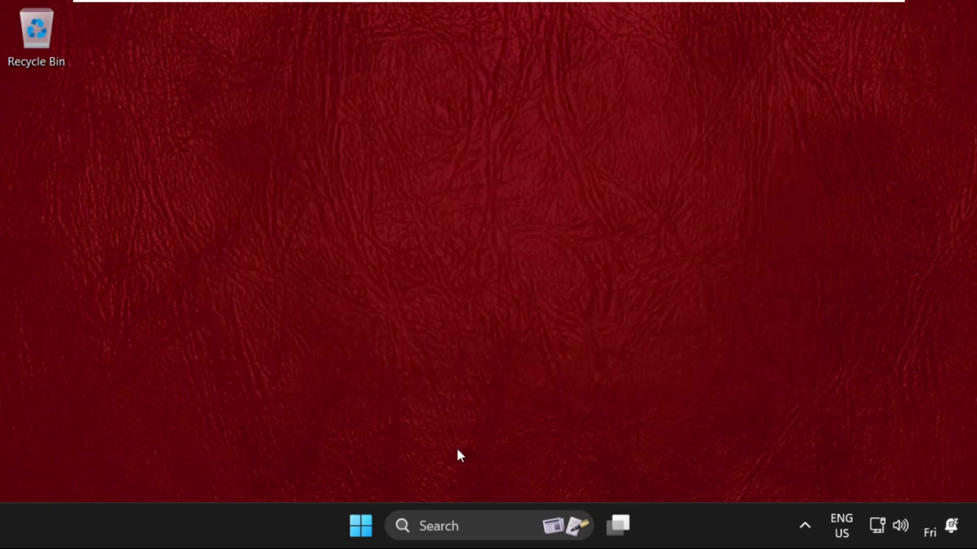
click(435, 521)
text(control Panel)
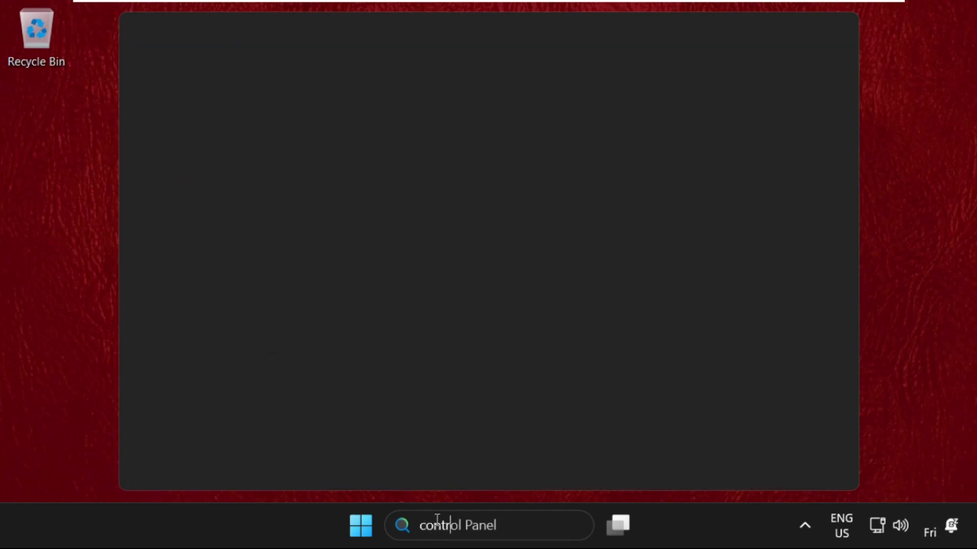
key(BackSpace)
key(BackSpace)
key(BackSpace)
key(BackSpace)
key(BackSpace)
key(BackSpace)
key(BackSpace)
key(BackSpace)
key(BackSpace)
key(BackSpace)
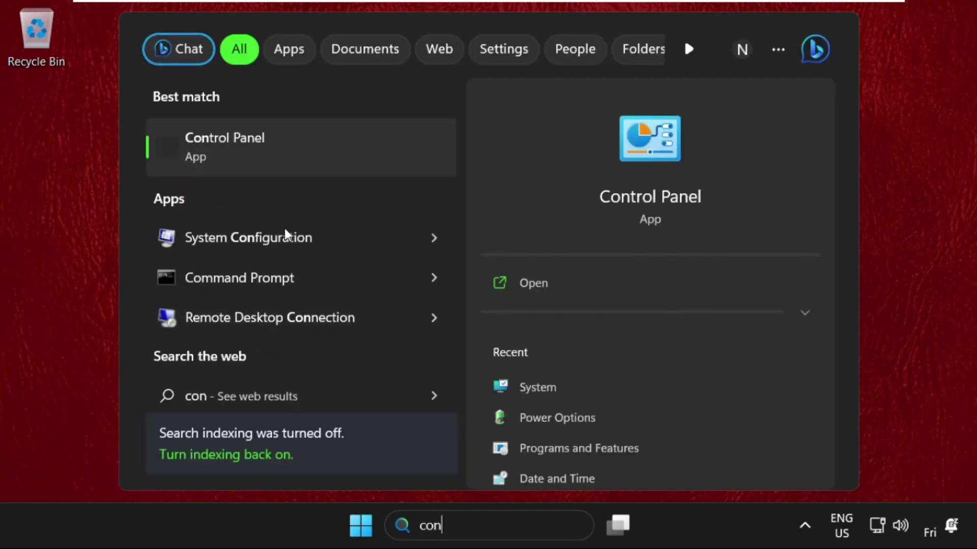
Open Control Panel in Large icons view and check the Date and Time settings.
click(281, 153)
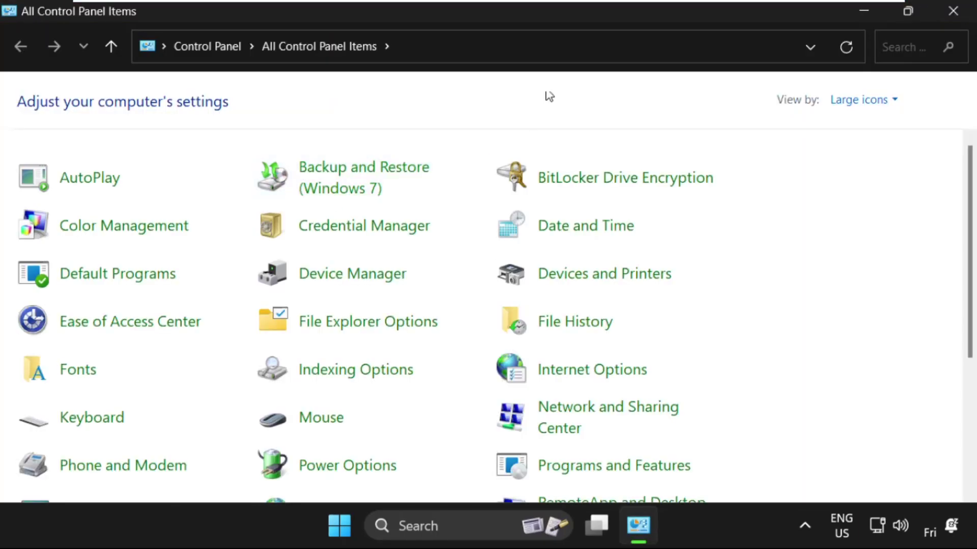
double_click(704, 19)
click(767, 159)
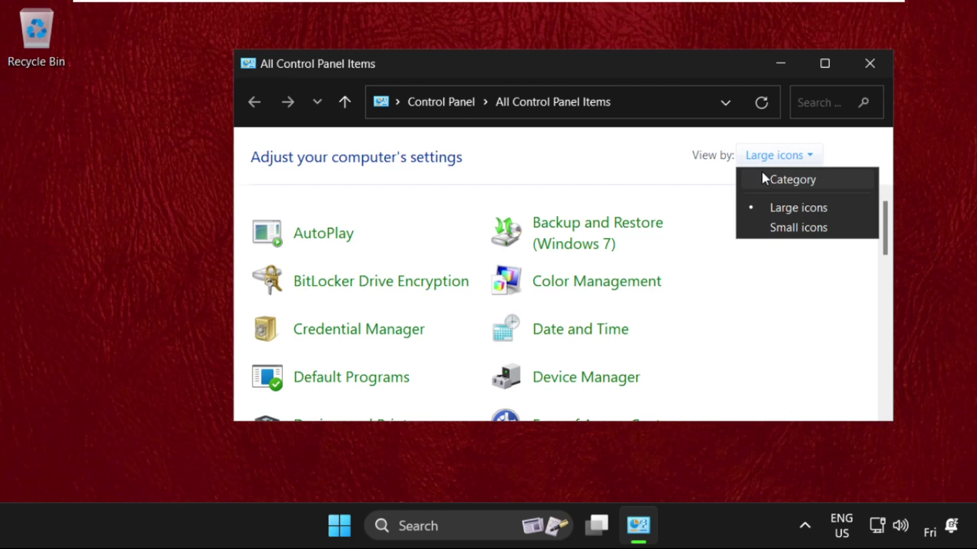
click(780, 207)
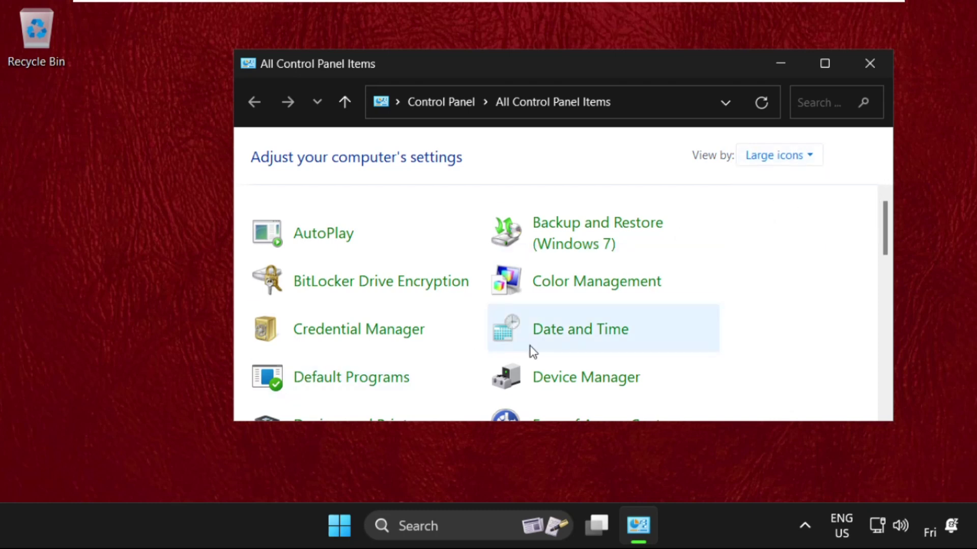
click(700, 351)
drag(887, 241, 893, 362)
click(478, 36)
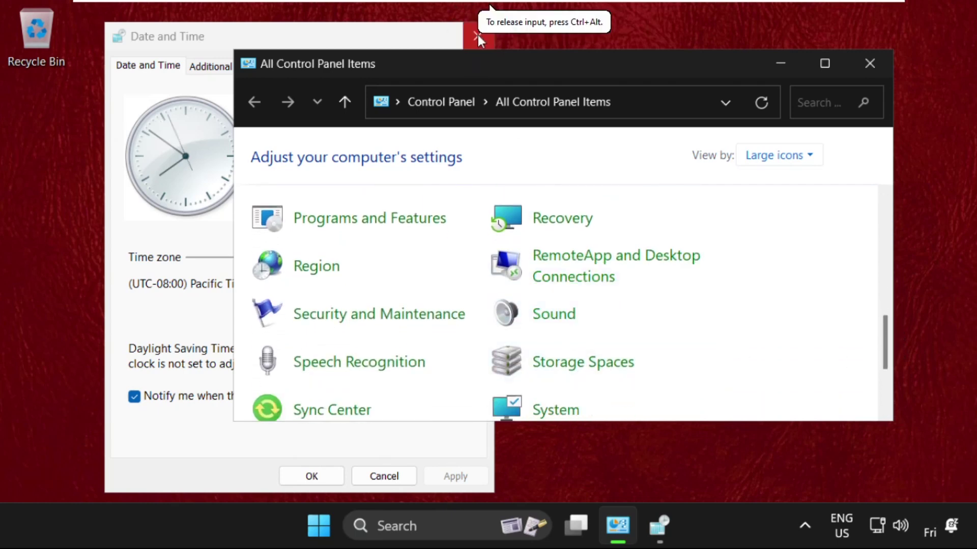
Open Sound, close Control Panel, and select the Speakers playback device.
click(552, 325)
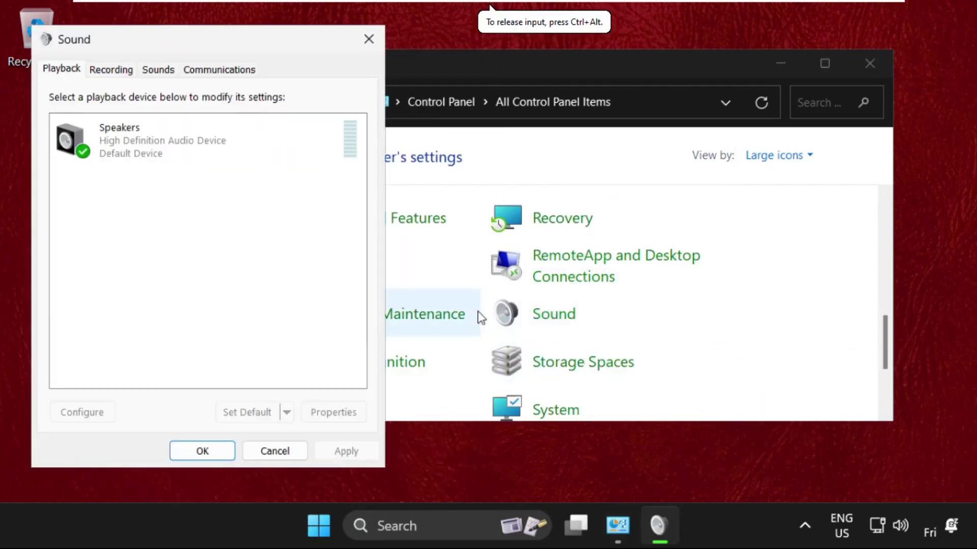
click(867, 65)
drag(197, 51, 448, 68)
click(431, 156)
right_click(407, 154)
click(375, 160)
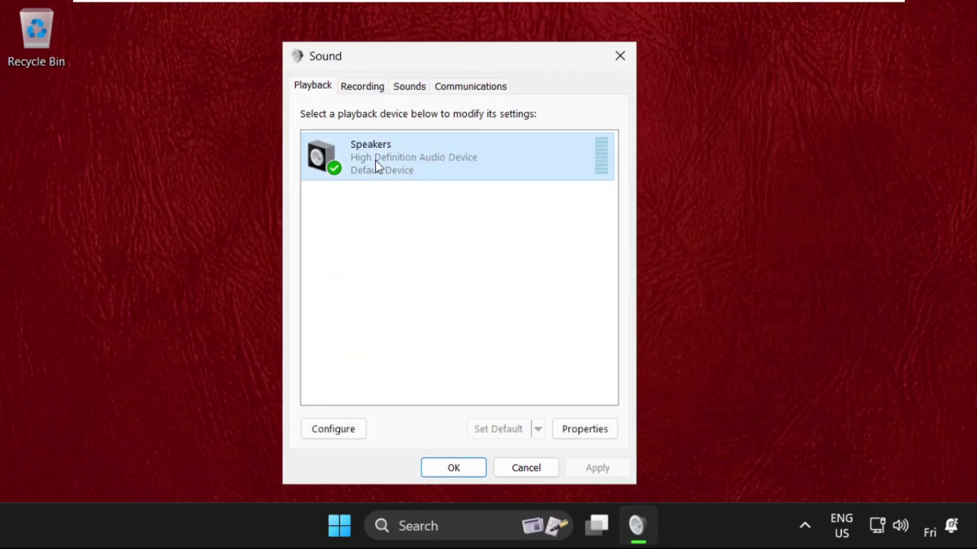
right_click(375, 160)
Open Speakers Properties and keep Device usage at 'Use this device (enable)'.
click(457, 308)
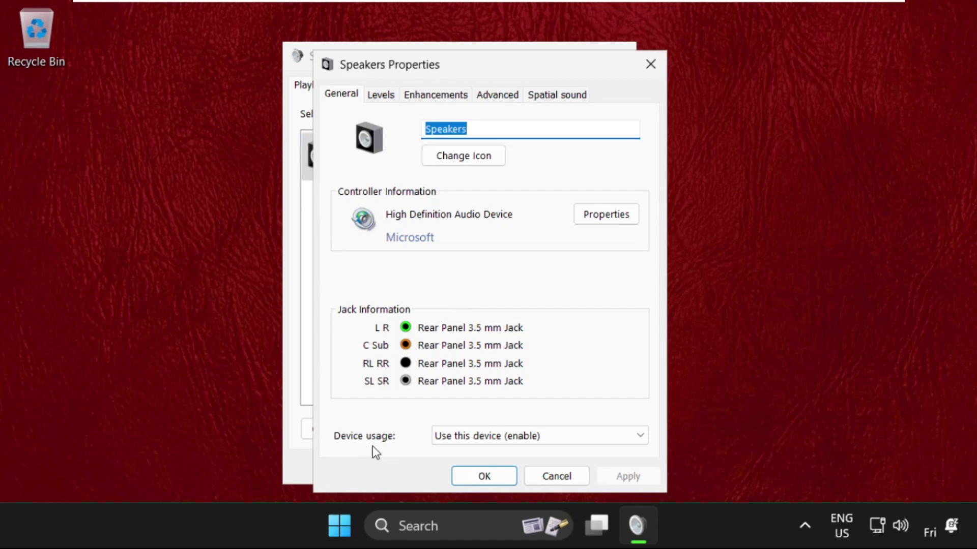
click(458, 440)
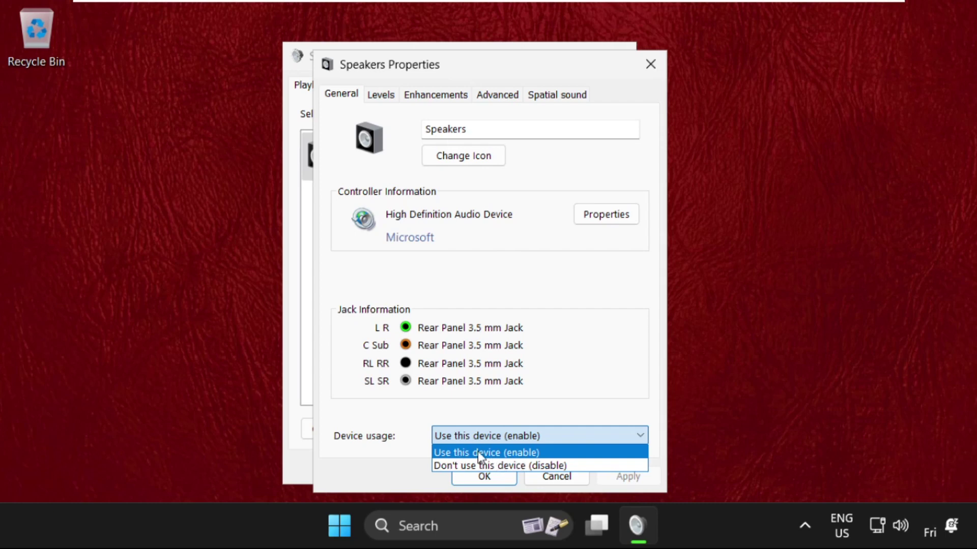
click(527, 457)
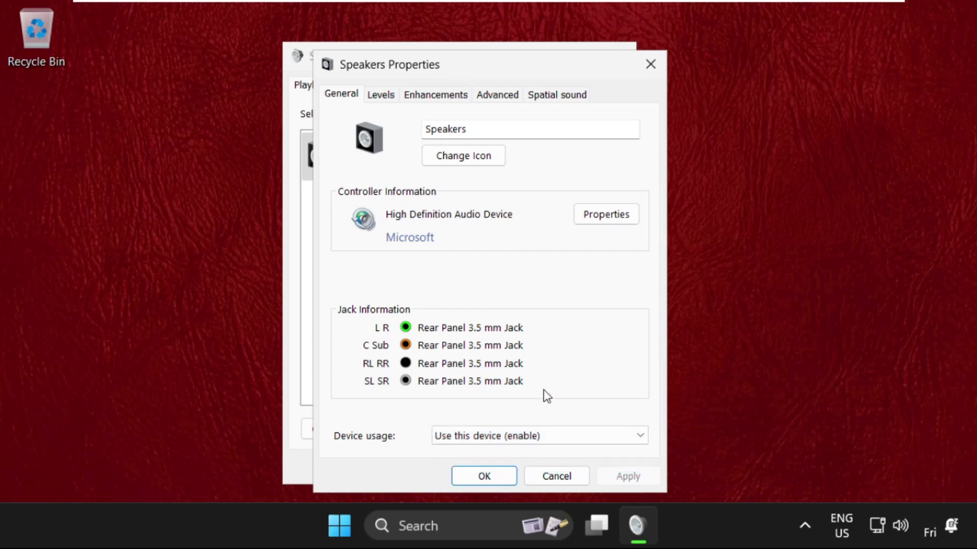
Drag the Speakers level from 100 toward 49, then OK both Speakers Properties and Sound.
click(388, 99)
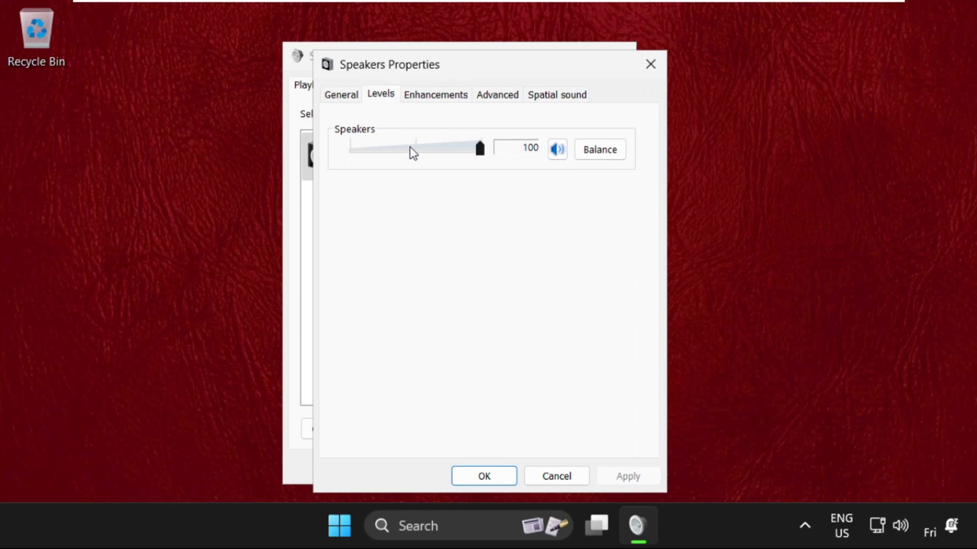
drag(478, 148, 418, 155)
click(480, 478)
click(464, 475)
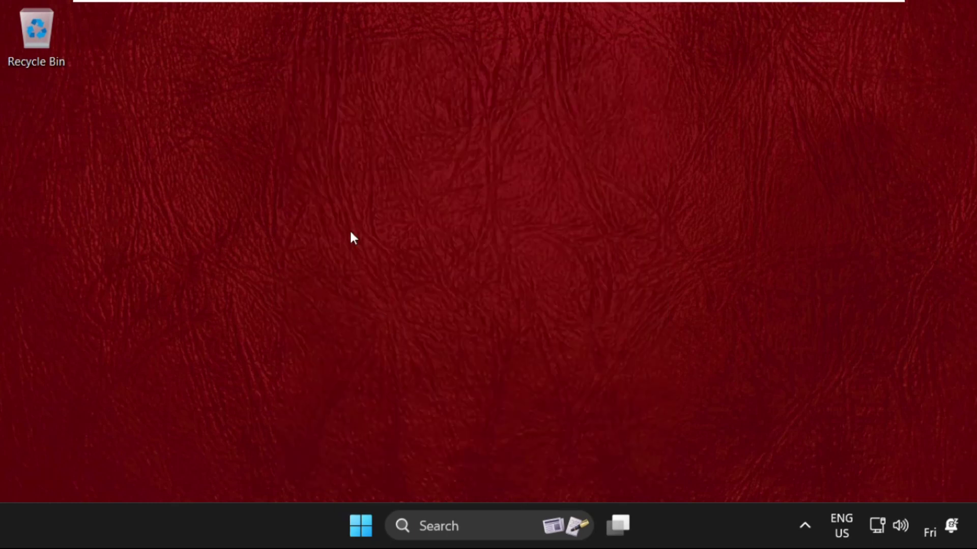
Search 'devi' to launch Device Manager and expand Audio inputs and outputs.
click(438, 529)
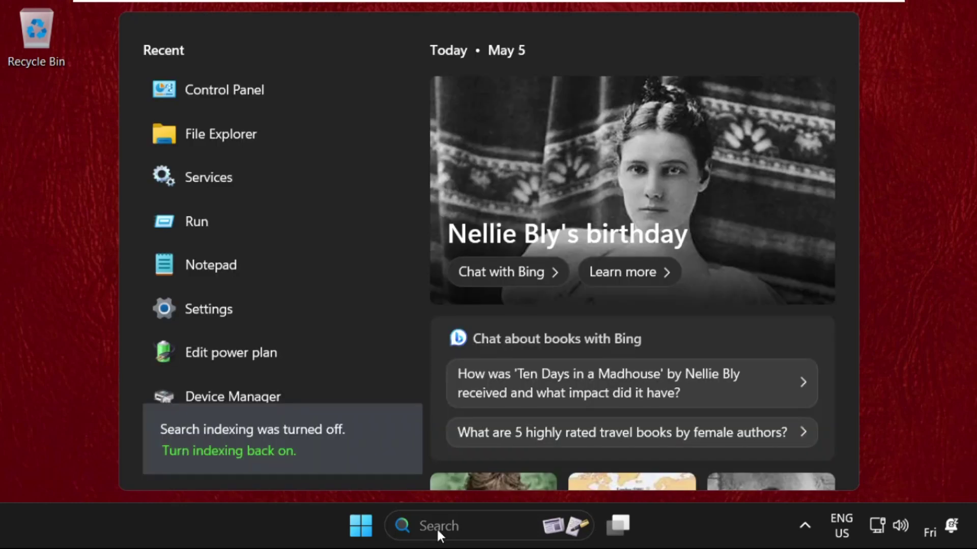
text(devi)
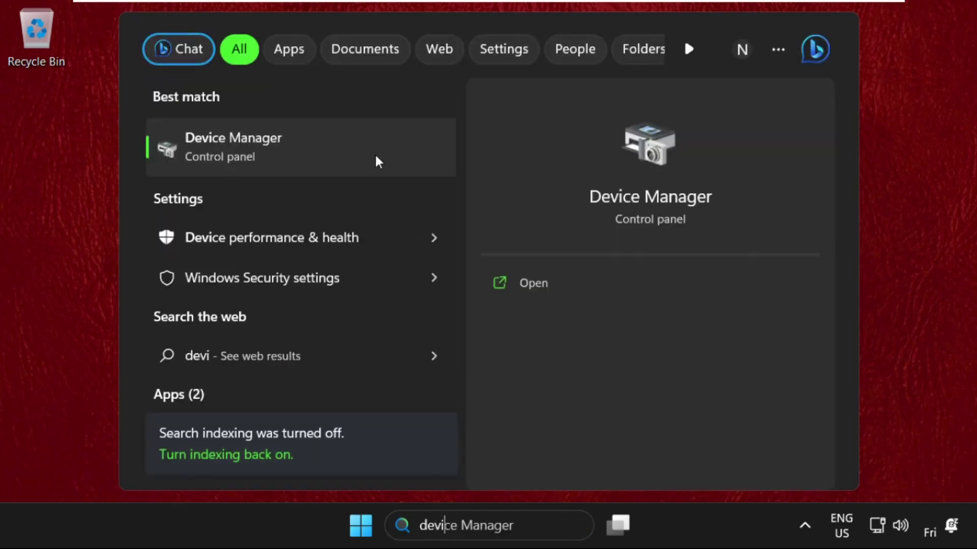
click(374, 152)
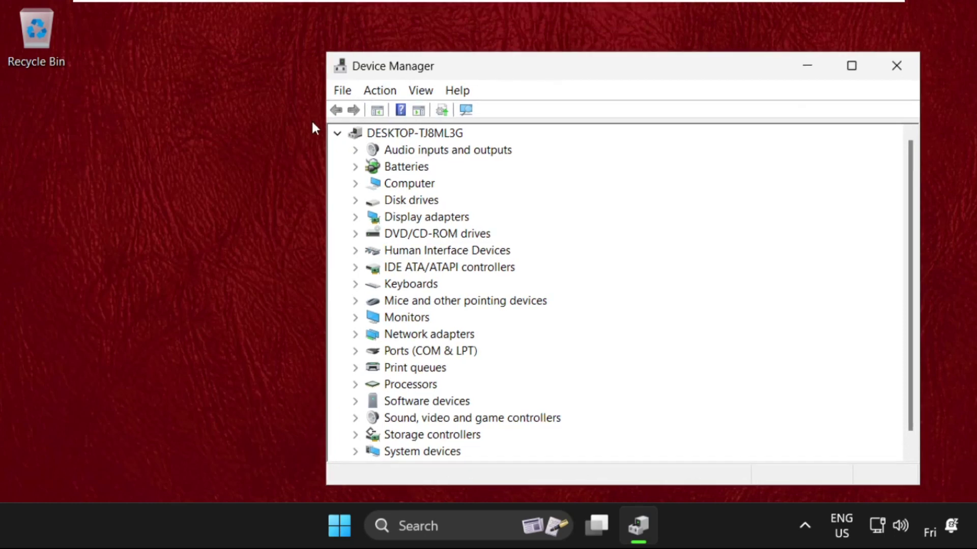
click(355, 150)
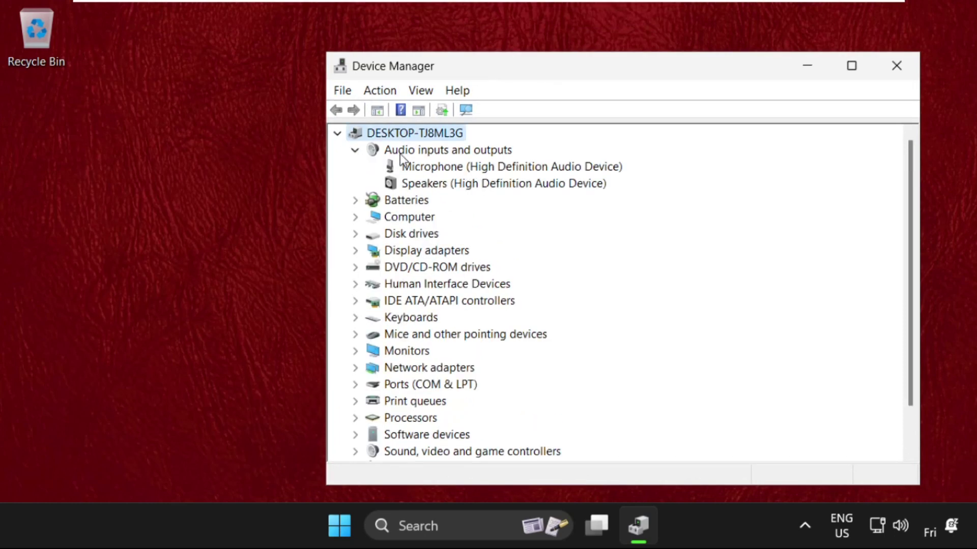
Run an automatic driver search for the Microphone from its Driver tab, then close the wizard.
right_click(432, 166)
click(496, 275)
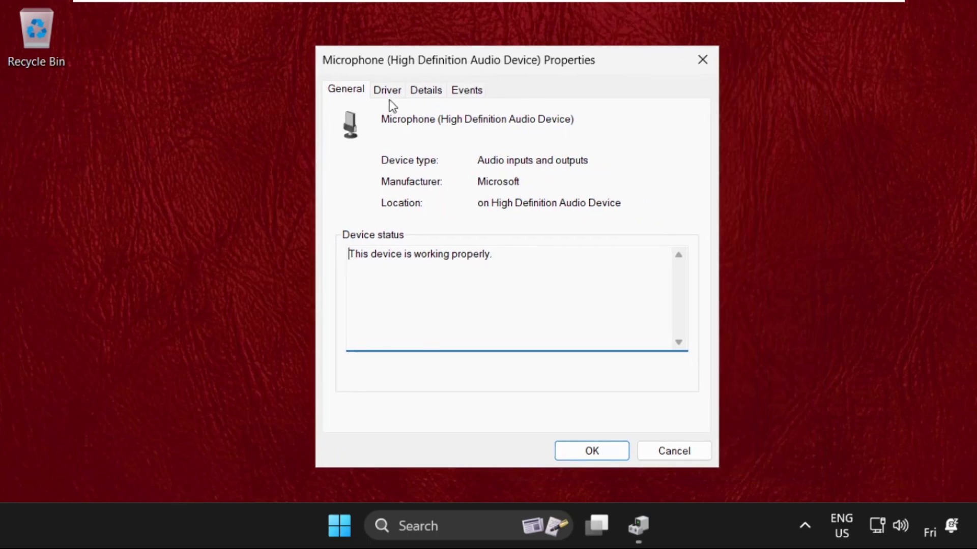
click(388, 92)
click(389, 299)
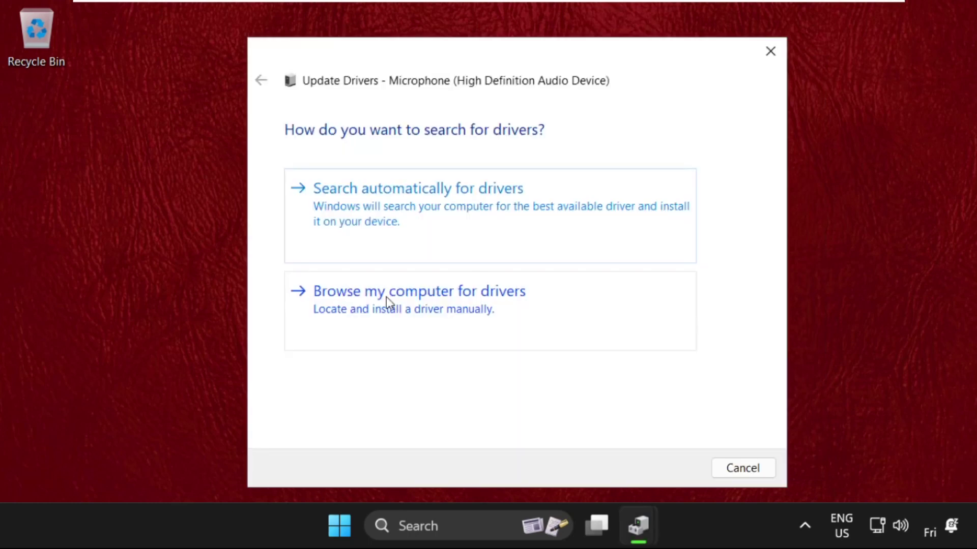
click(425, 211)
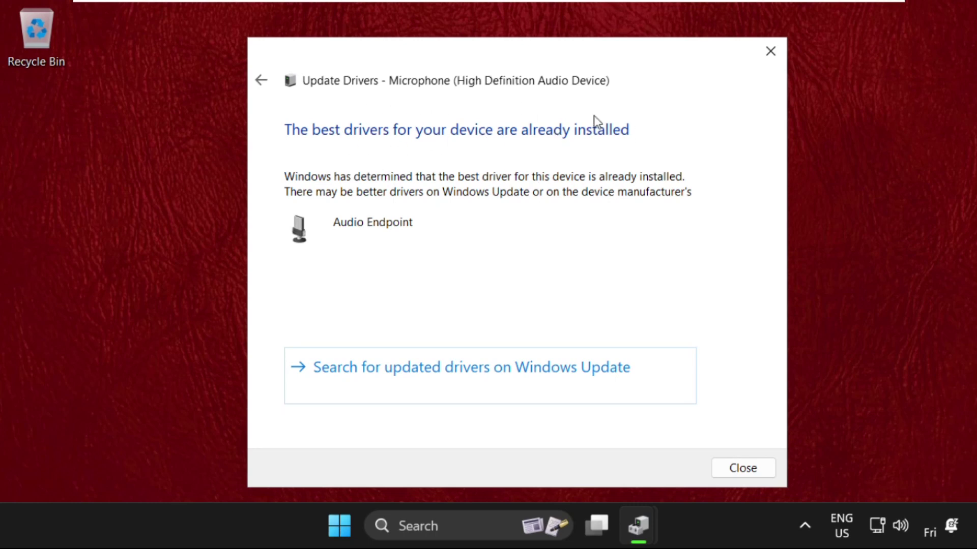
click(777, 56)
Close Microphone properties and Device Manager, then open Settings > System > About.
click(592, 451)
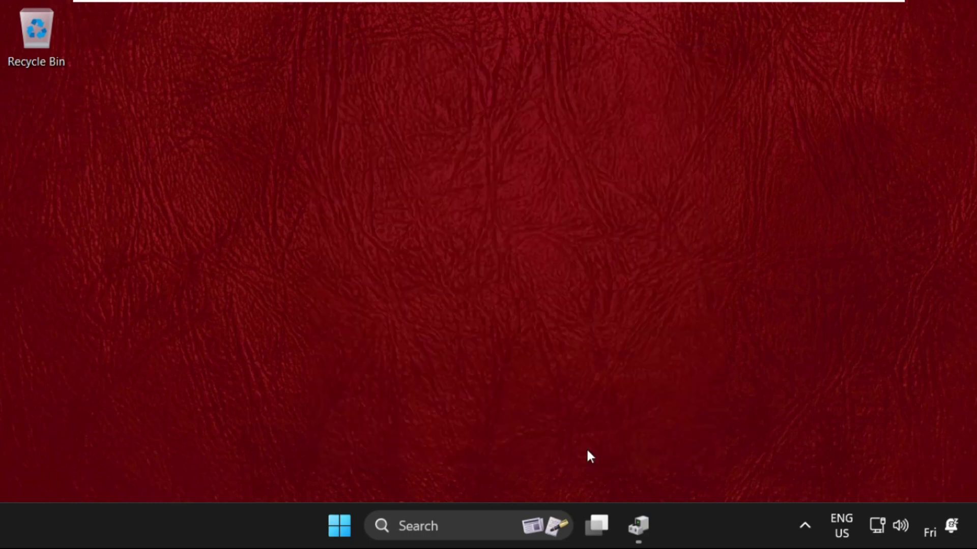
click(638, 526)
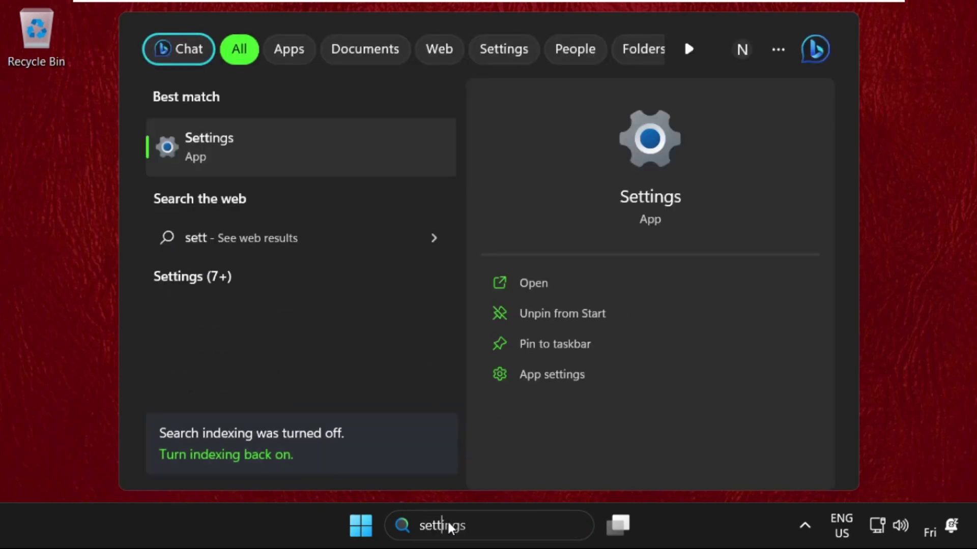
click(225, 159)
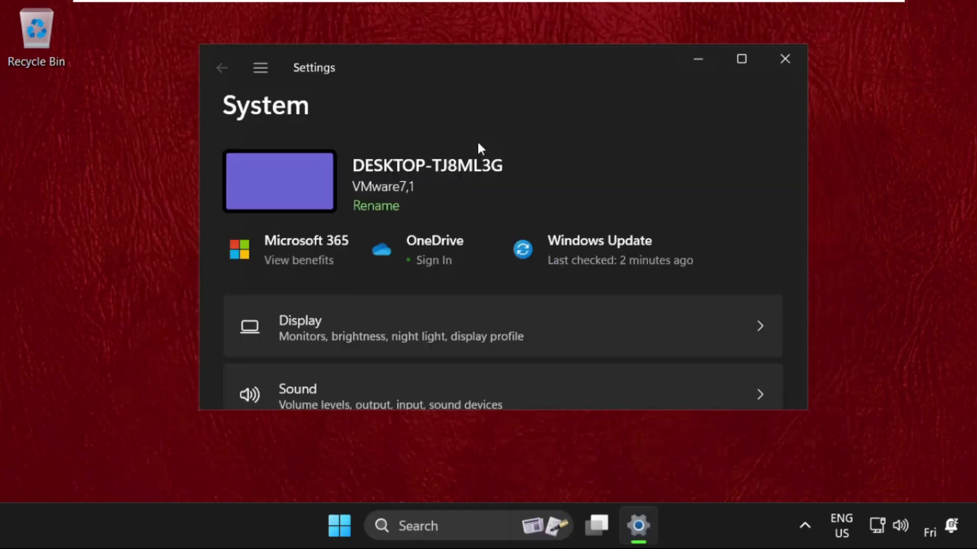
scroll(465, 251, down, 10)
scroll(463, 269, down, 4)
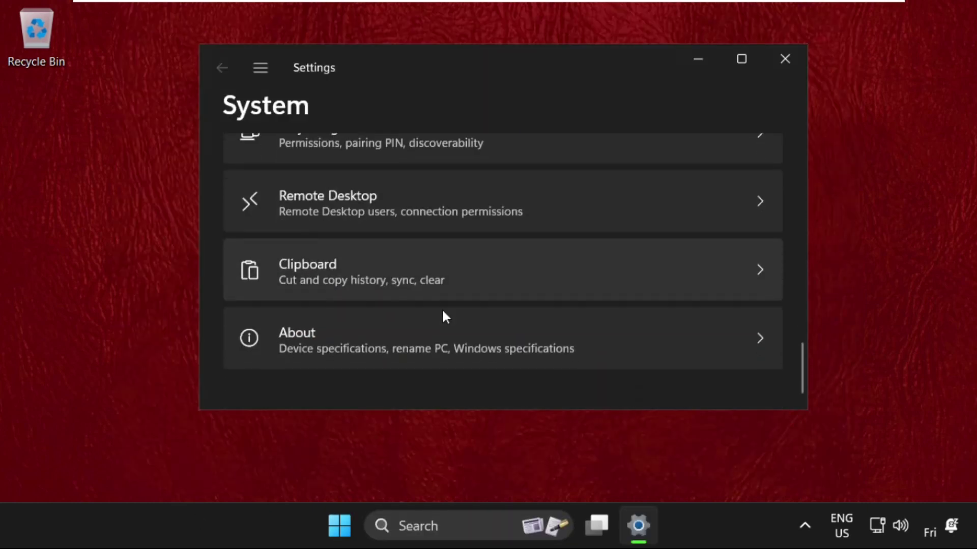
click(377, 347)
scroll(412, 336, down, 5)
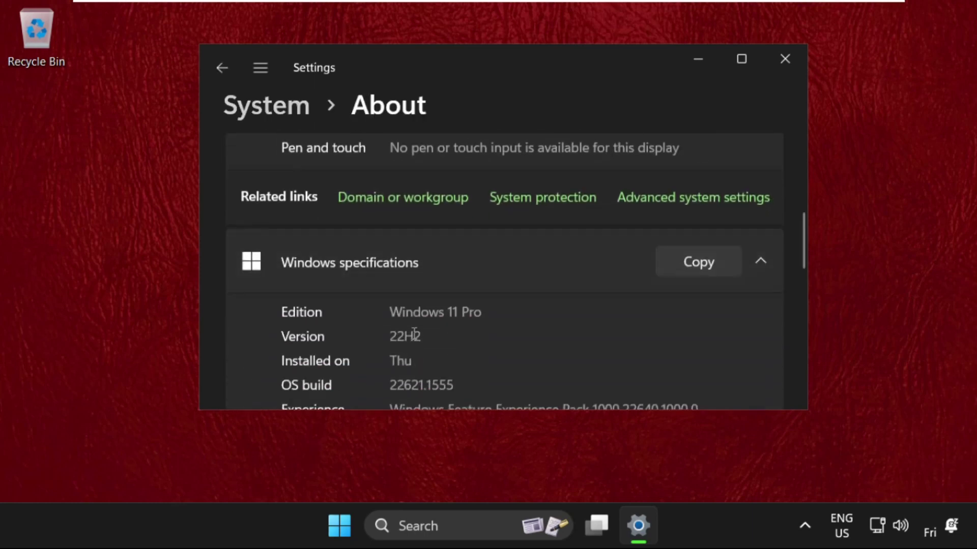
scroll(414, 334, up, 1)
Review Device Installation Settings on the Hardware tab of System Properties, leaving it at No.
click(670, 241)
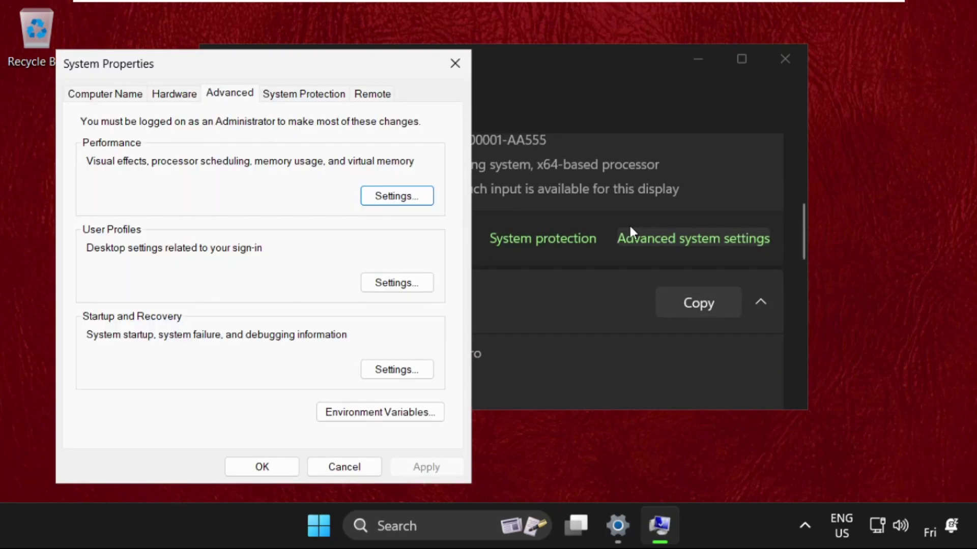
click(701, 60)
drag(288, 62, 490, 62)
click(379, 92)
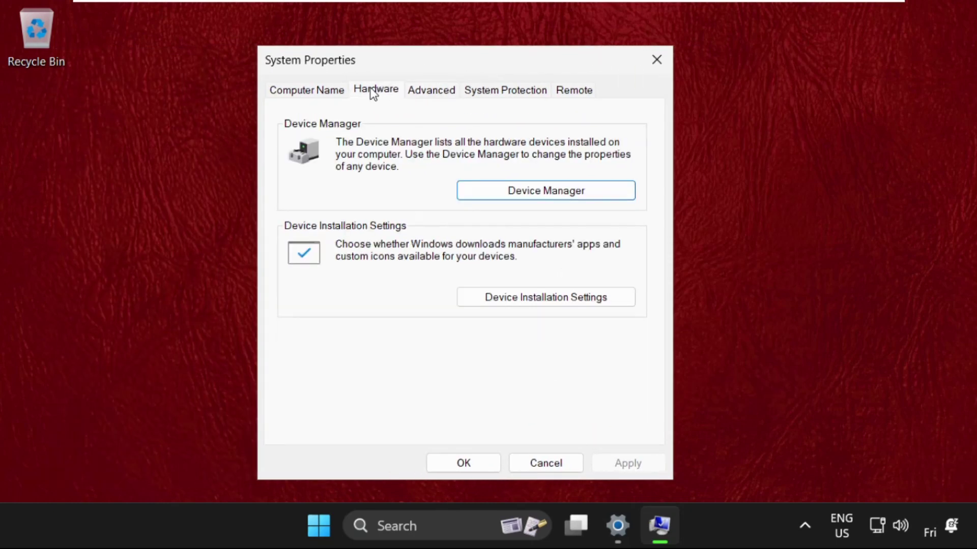
click(532, 300)
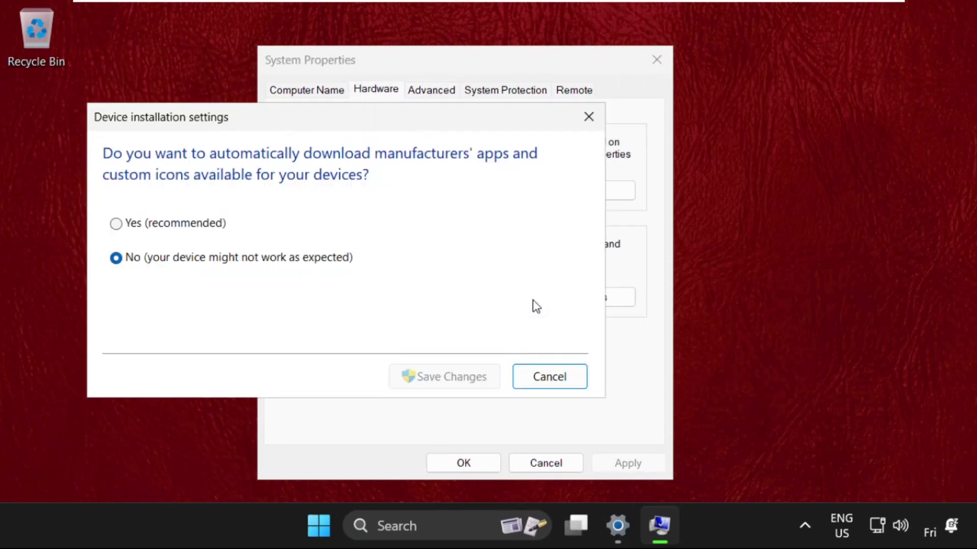
drag(398, 122, 523, 145)
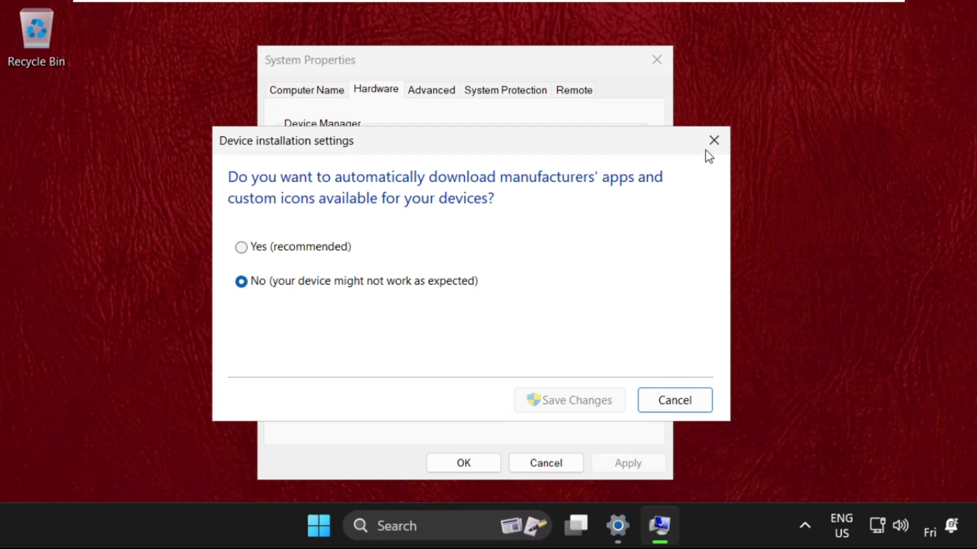
click(712, 138)
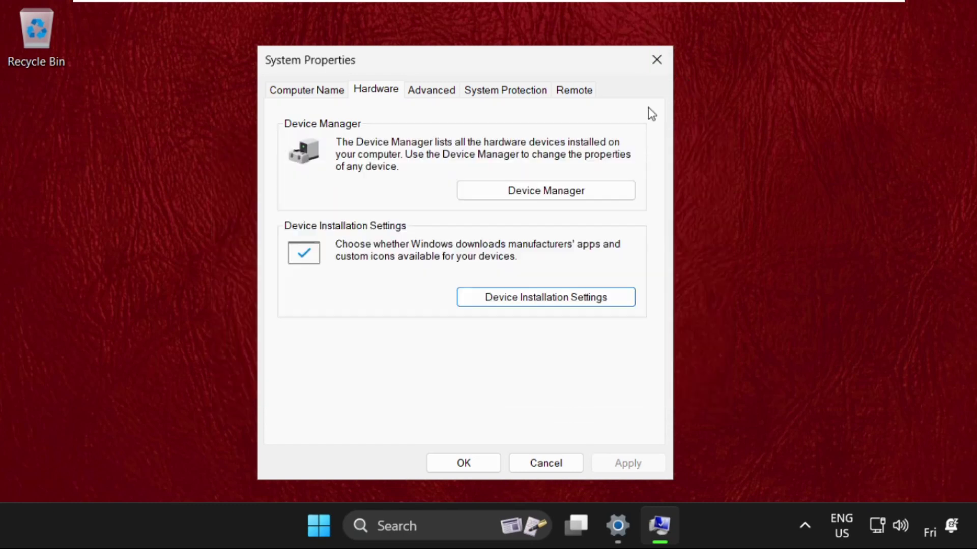
click(655, 60)
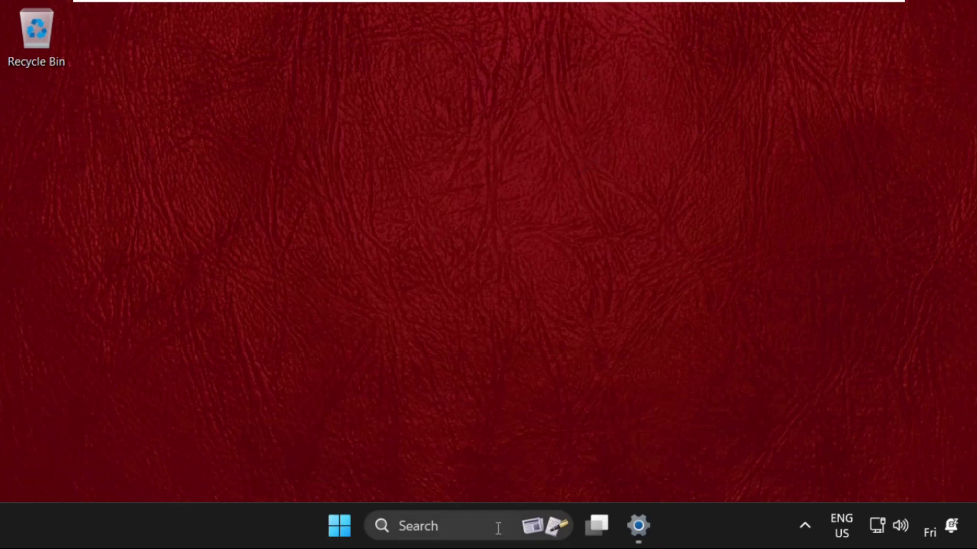
Restore the Settings window and return to the System page.
click(638, 525)
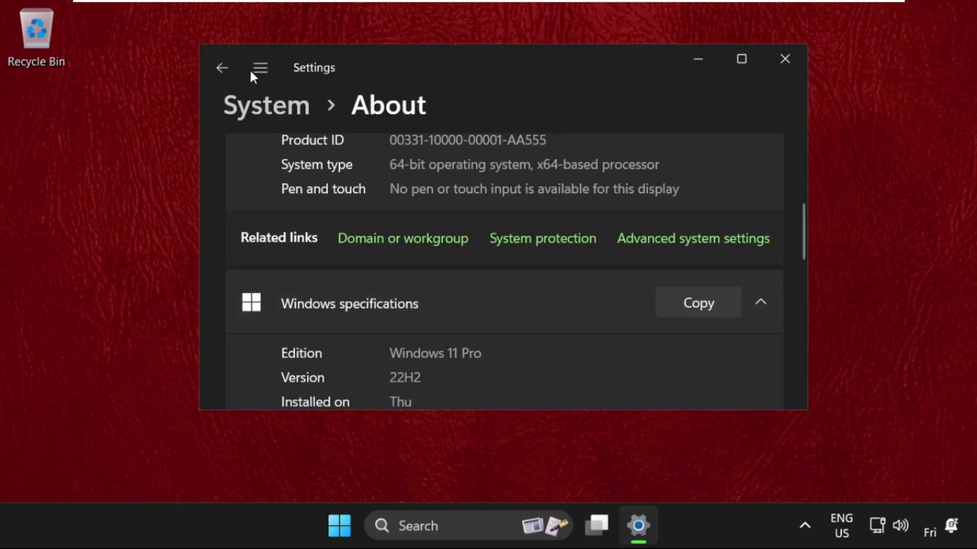
click(231, 66)
double_click(387, 66)
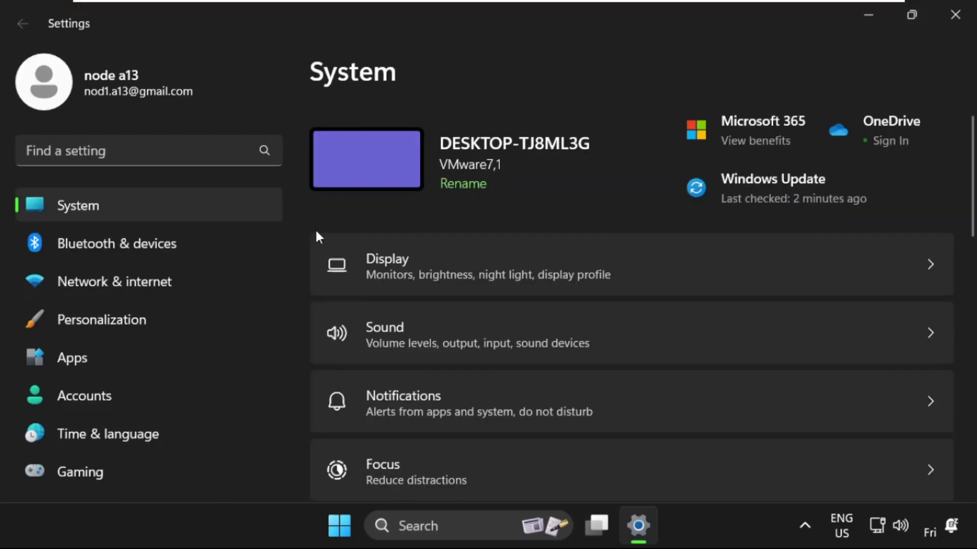
scroll(316, 265, down, 3)
scroll(447, 337, down, 7)
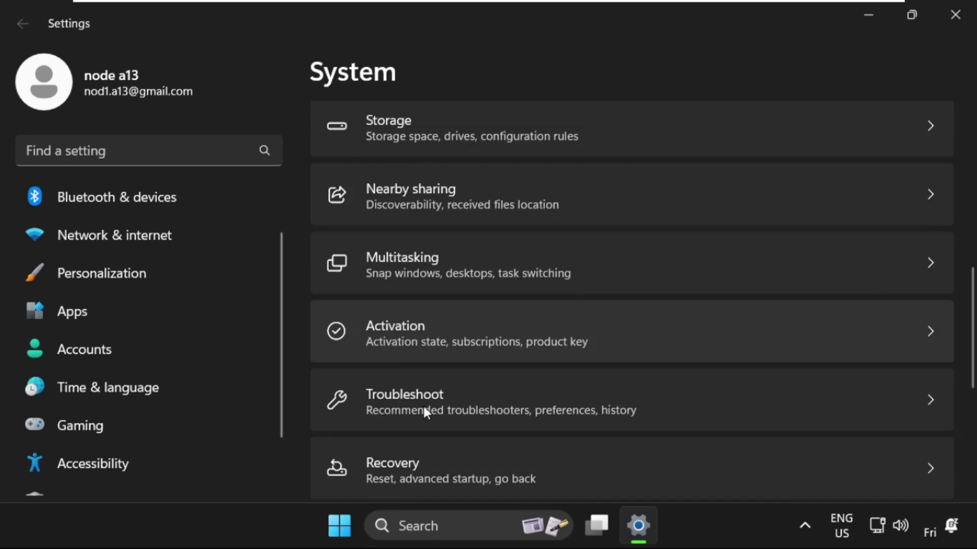
Open Troubleshoot > Other troubleshooters and scroll to Playing Audio.
click(441, 394)
double_click(562, 25)
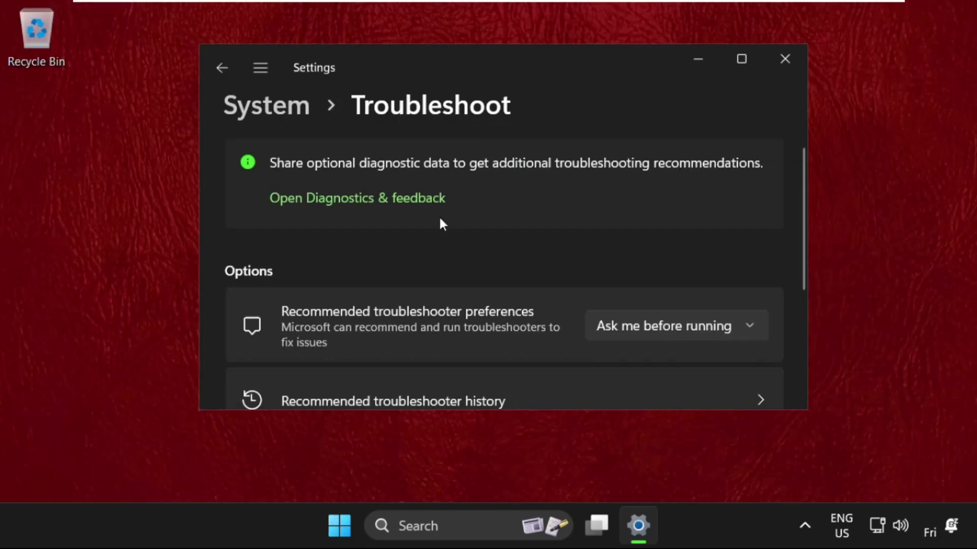
scroll(422, 249, down, 3)
click(356, 277)
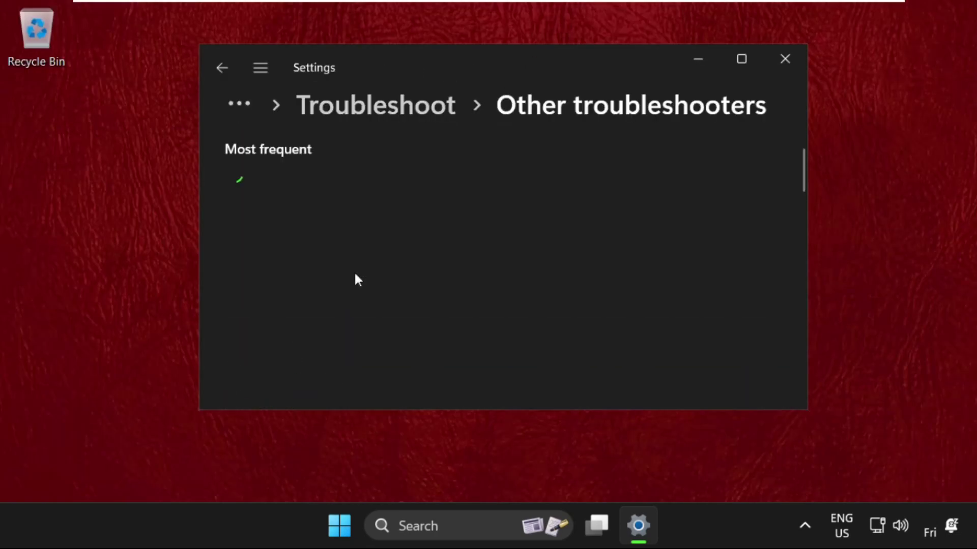
scroll(334, 289, down, 1)
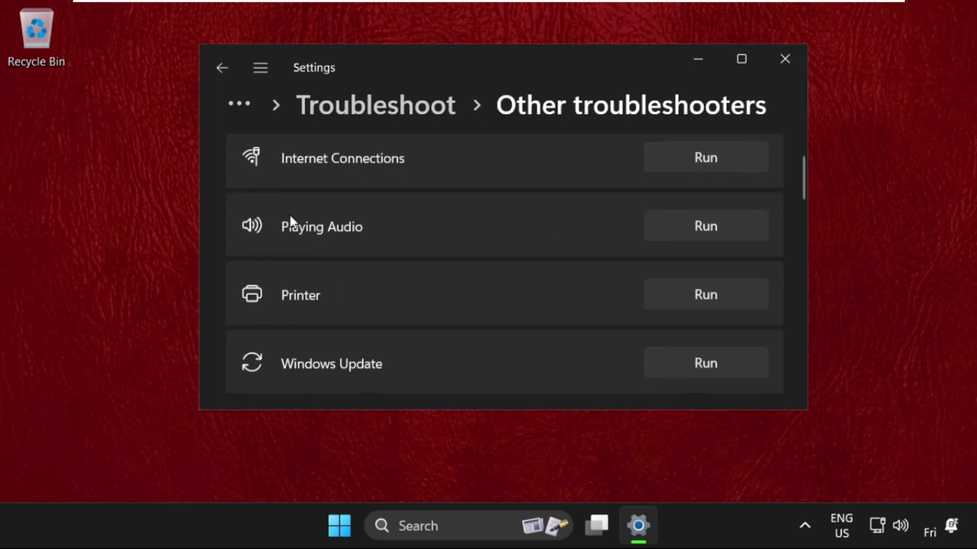
Start the Playing Audio troubleshooter, cancel its audio check, and close Settings.
click(725, 227)
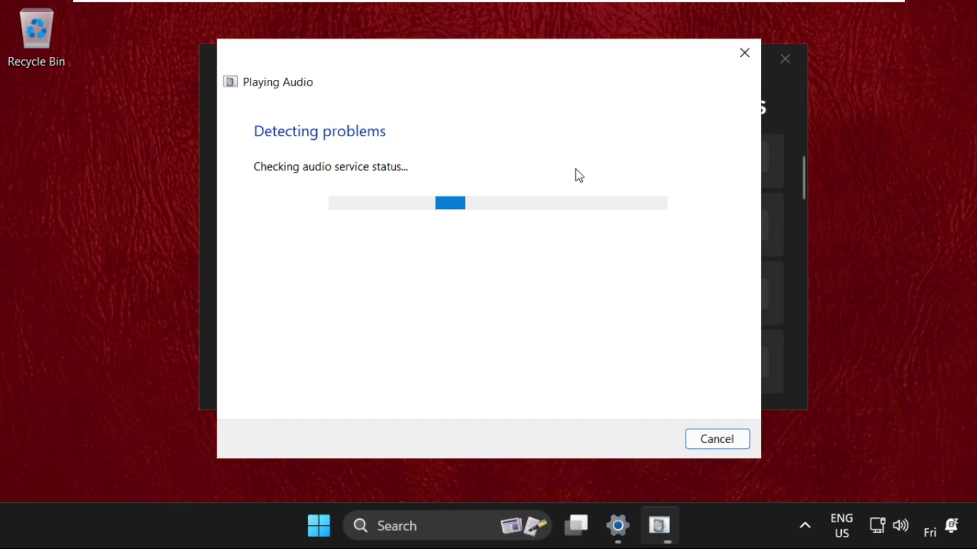
click(722, 438)
click(785, 59)
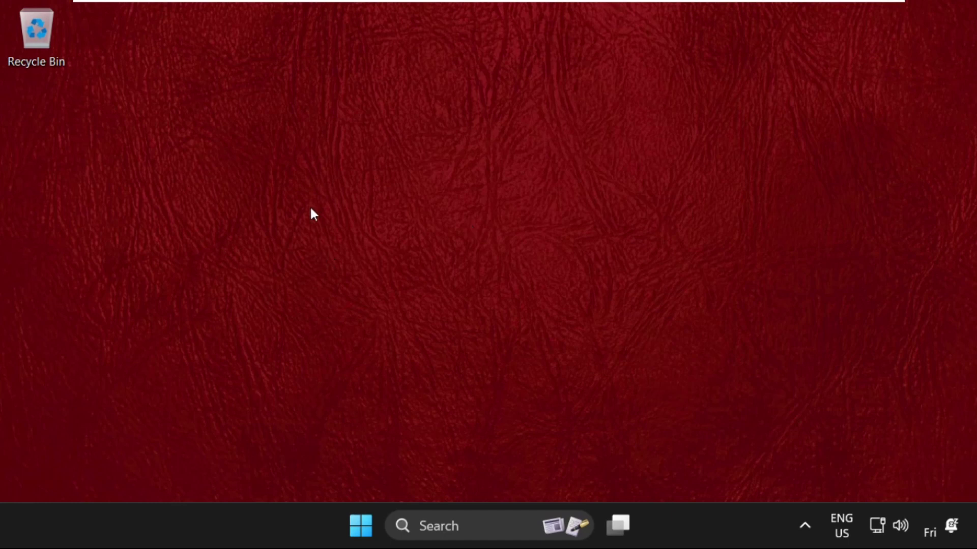
Refresh the desktop from its right-click menu, then reopen that menu.
right_click(313, 136)
click(402, 214)
right_click(309, 127)
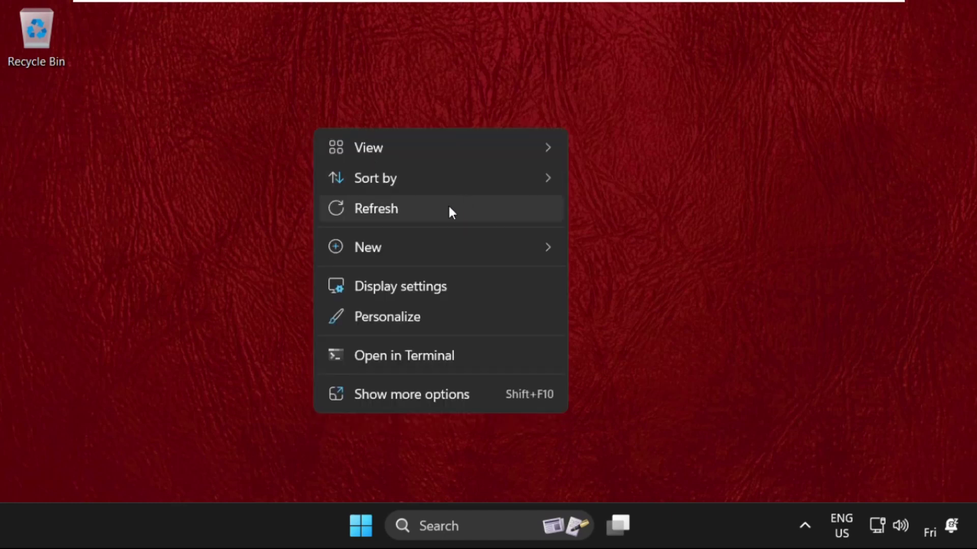